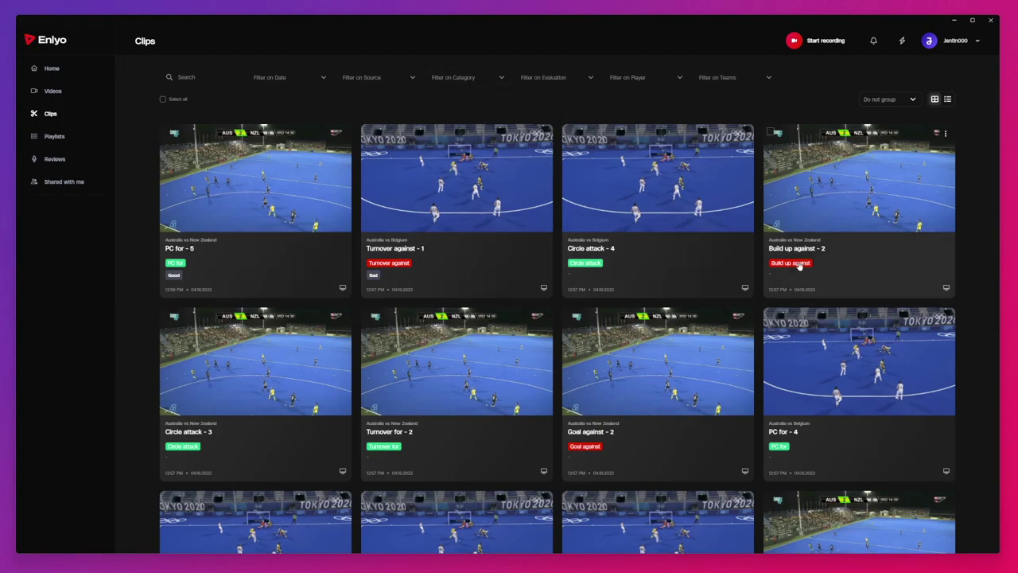
Step: Filter the clips by the Goal for category, then remove that filter
left_click(474, 85)
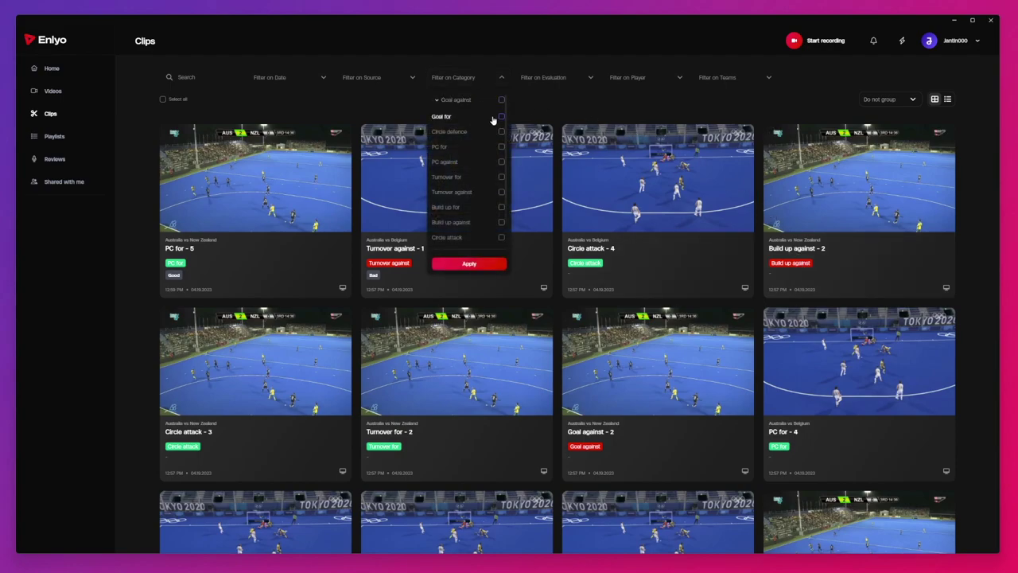
left_click(493, 118)
left_click(467, 264)
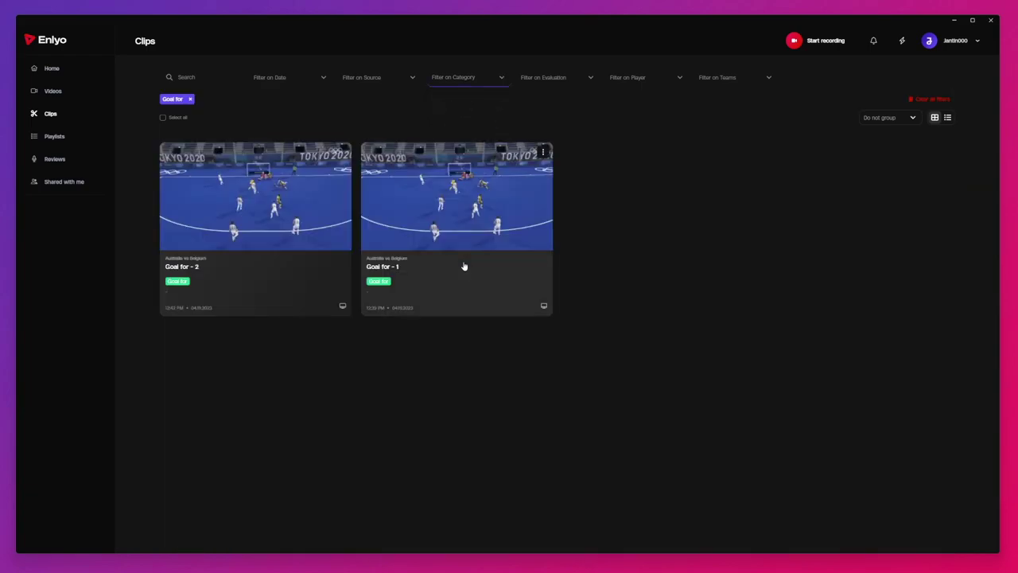
left_click(190, 99)
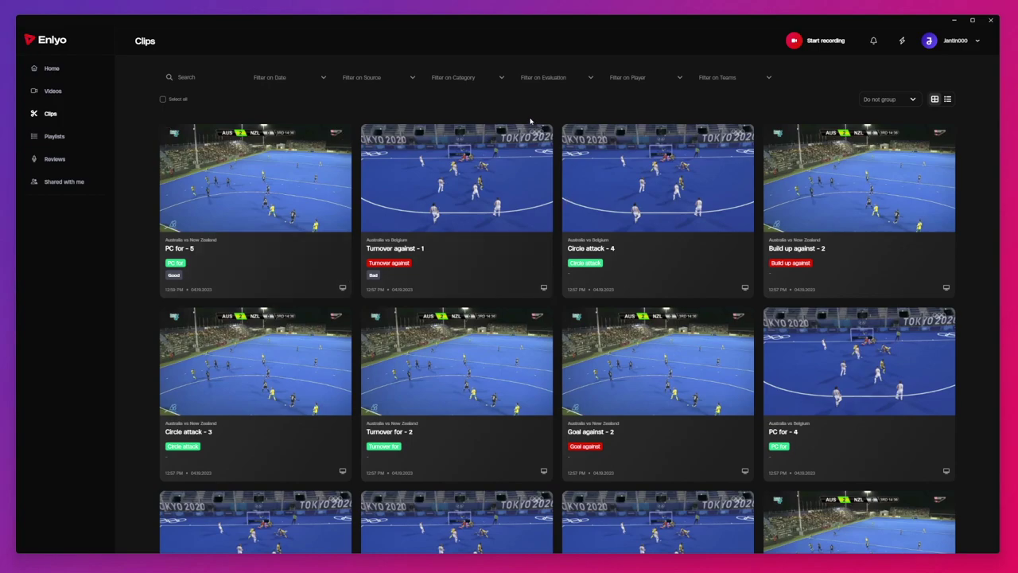
Step: Show only clips evaluated Good, then clear the Good filter
left_click(549, 79)
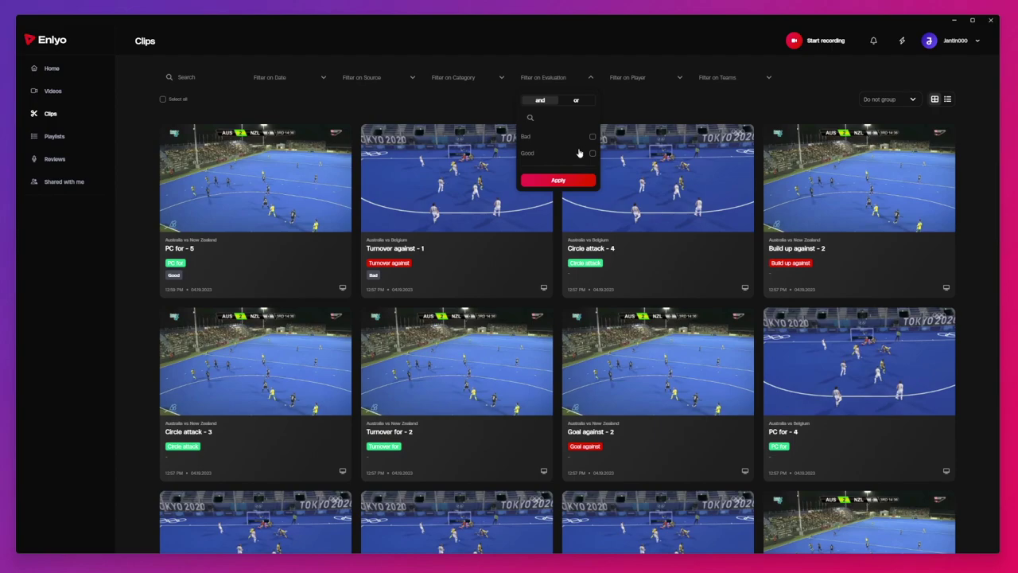
left_click(560, 180)
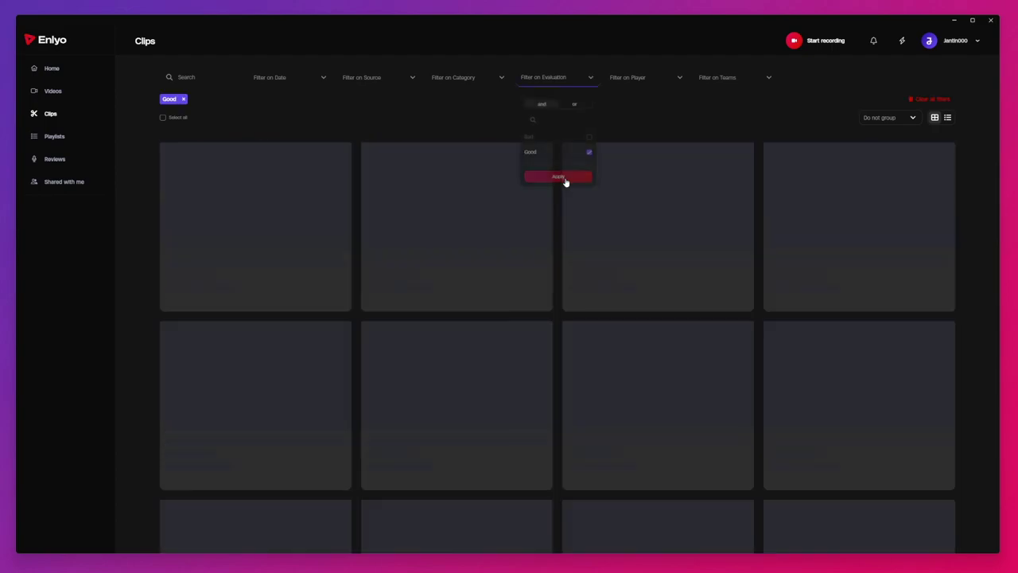
left_click(183, 98)
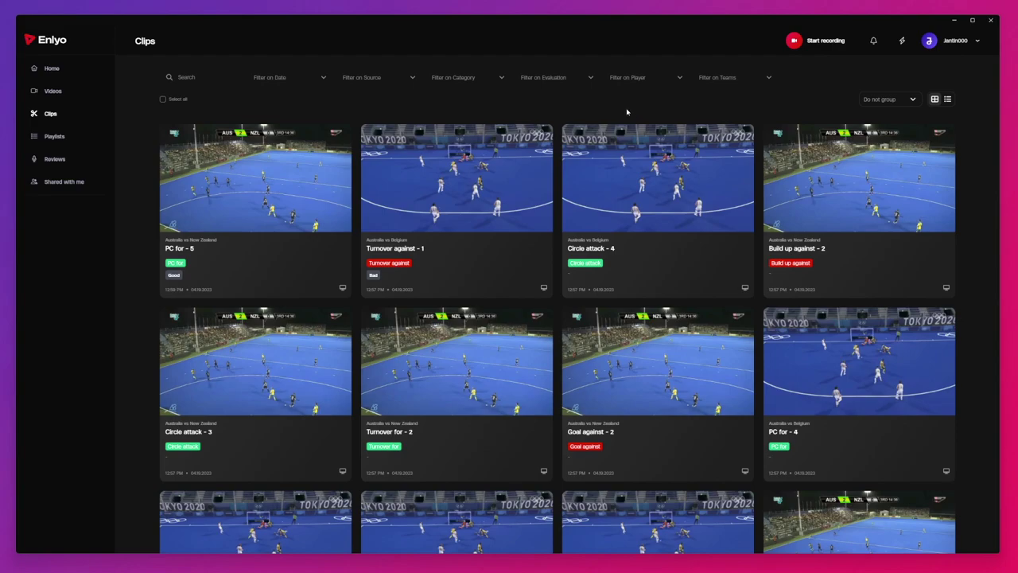
Step: Filter clips by the Australia team, then clear the Australia filter
left_click(729, 78)
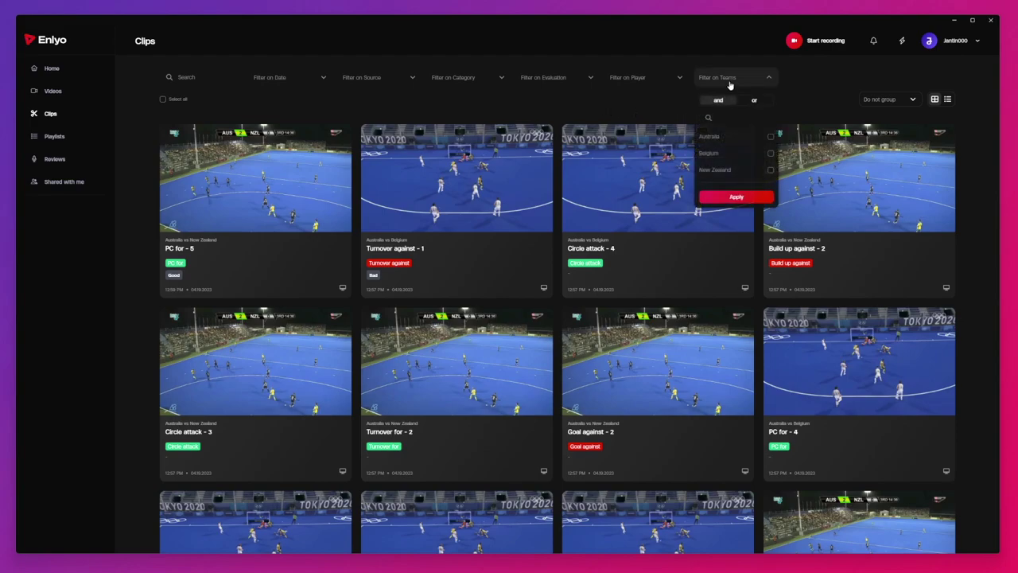
left_click(770, 136)
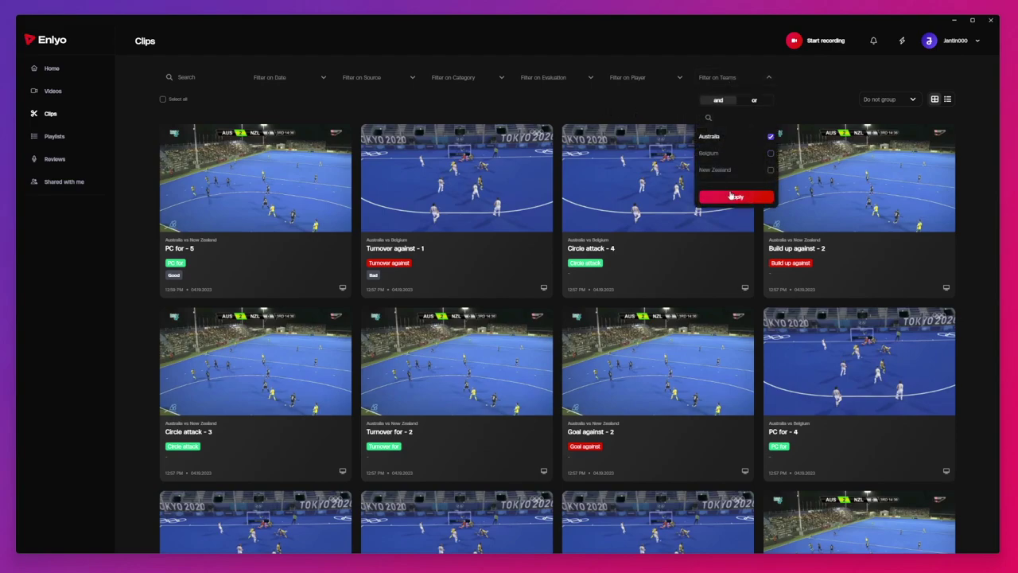
left_click(731, 197)
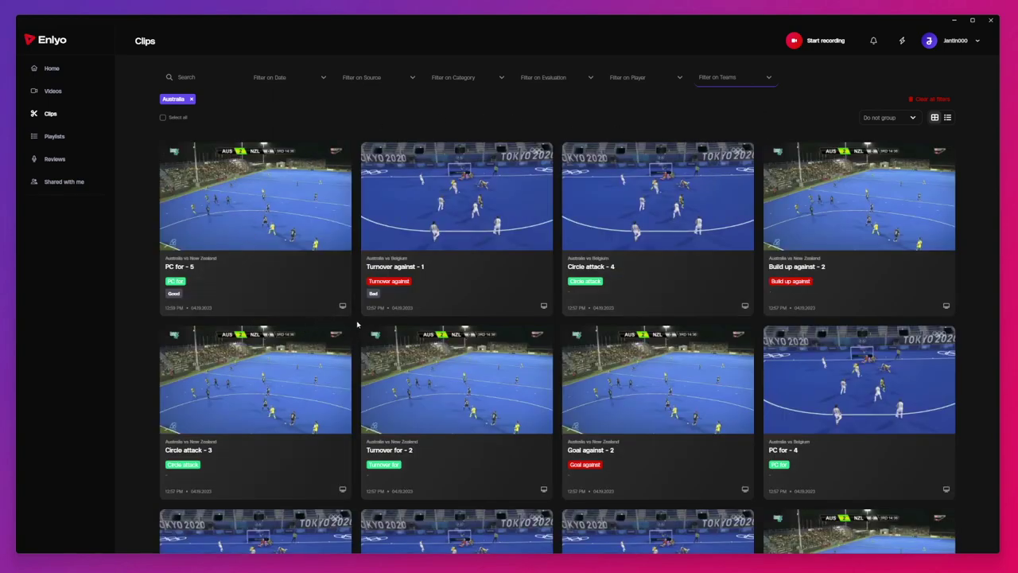
left_click(190, 99)
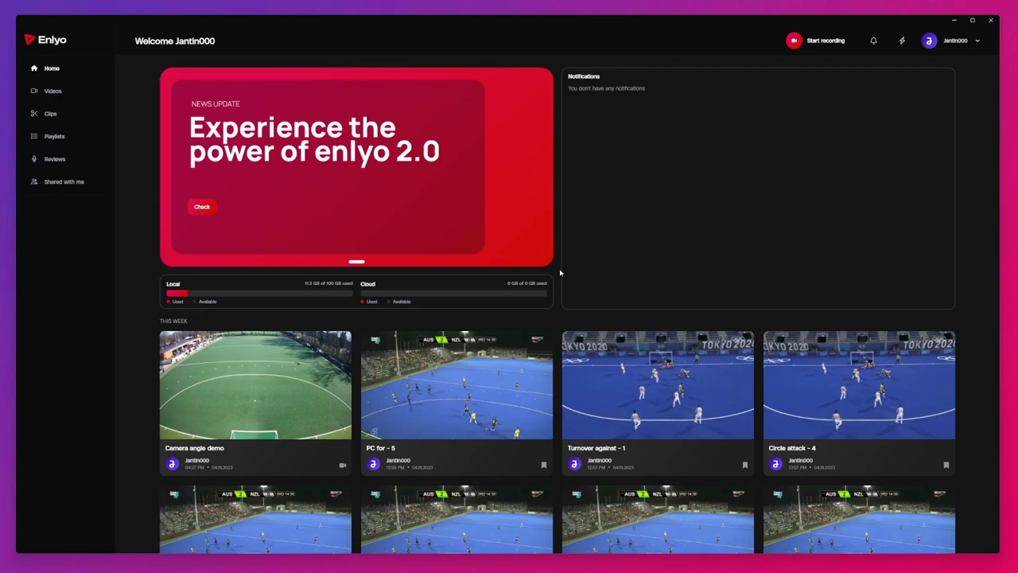
Step: Open Categories in Enlyo's settings via the account menu
left_click(956, 43)
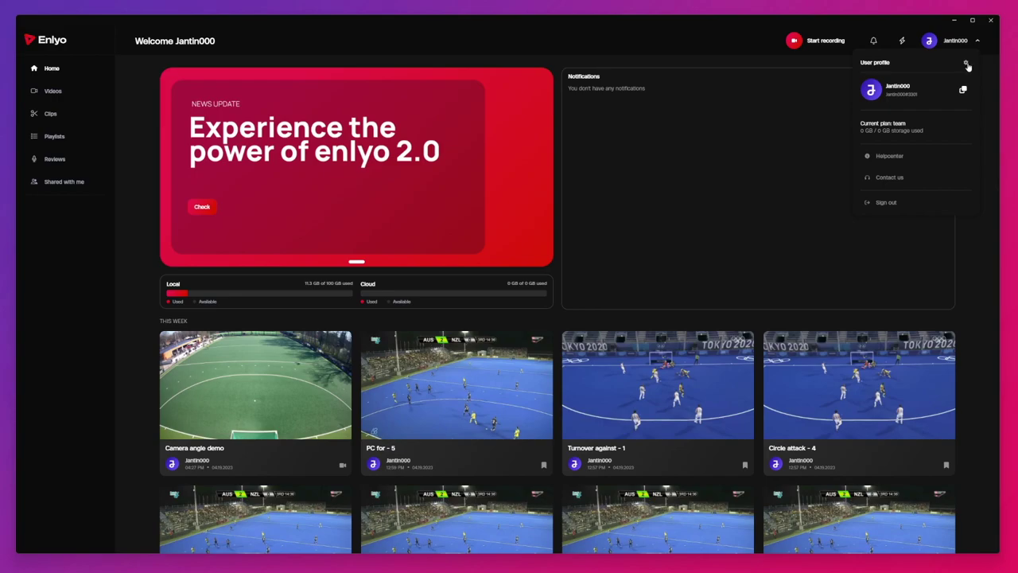
left_click(966, 65)
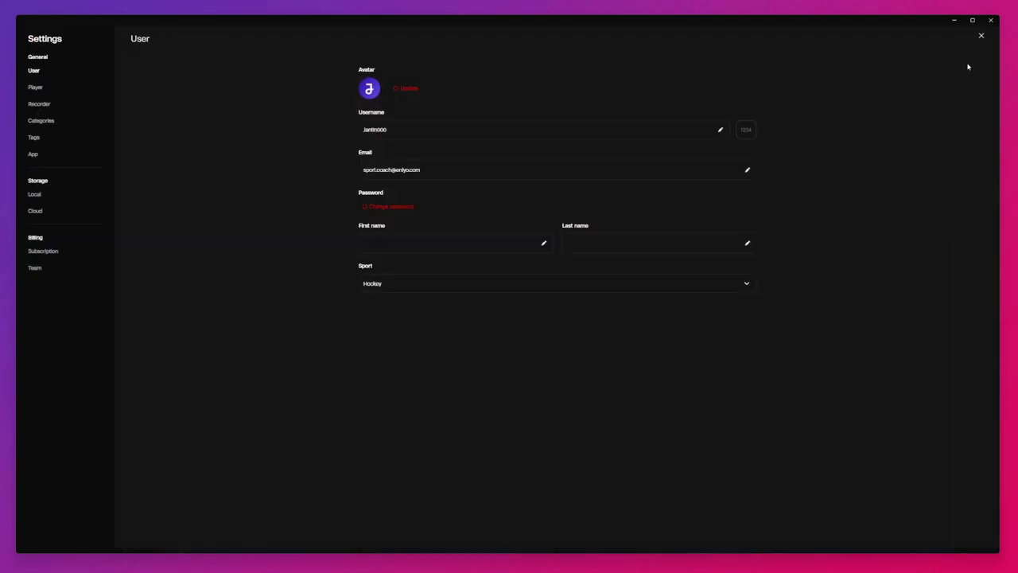
left_click(56, 125)
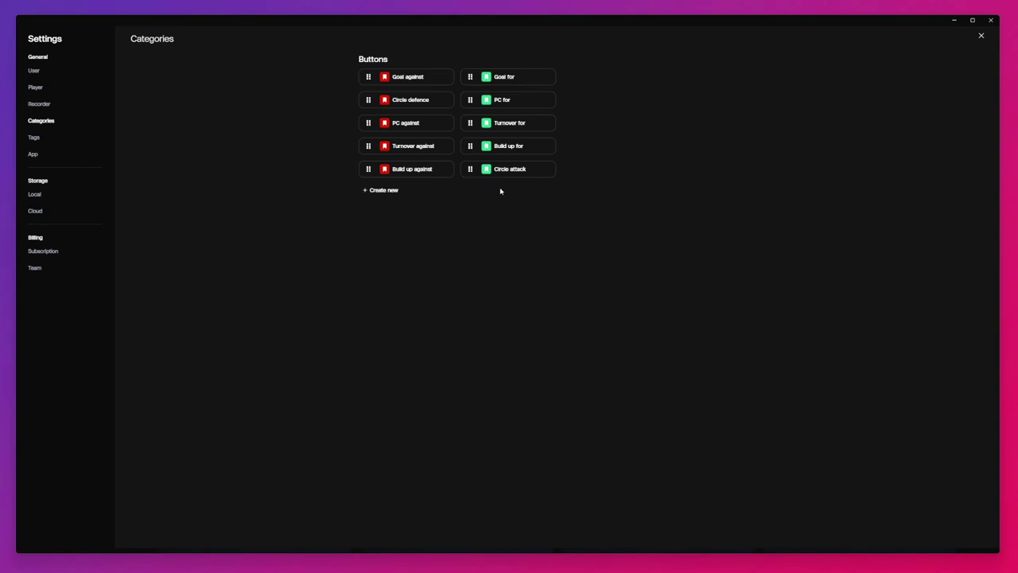
left_click(436, 84)
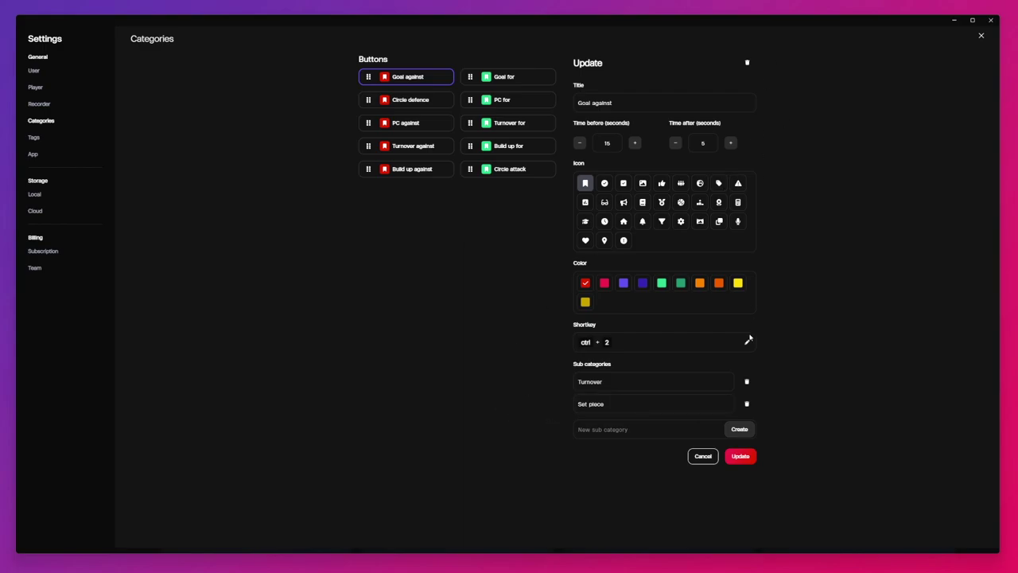
left_click(707, 458)
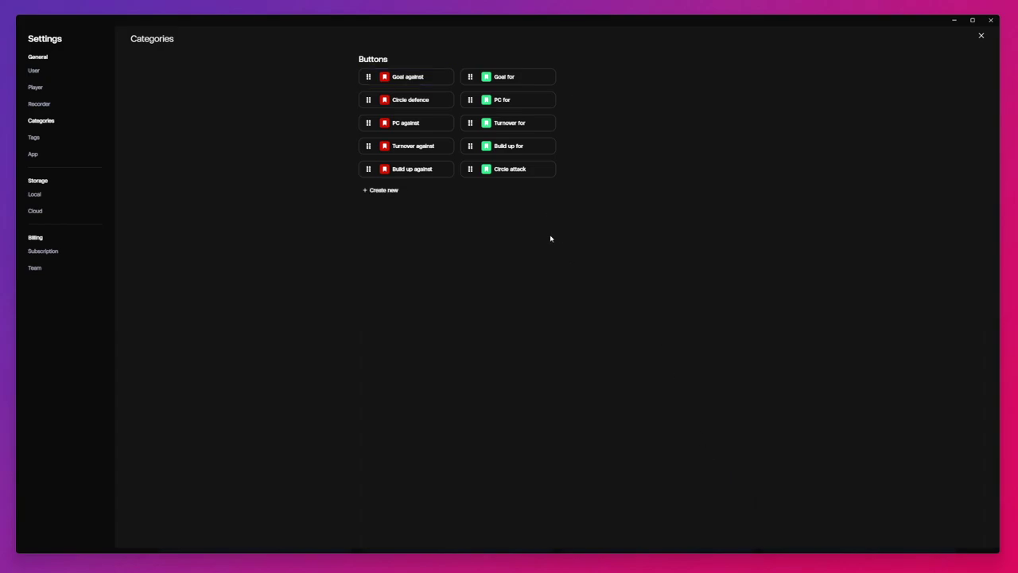
Step: Create a default New category, drag it into PC against's slot, and exit settings
left_click(382, 192)
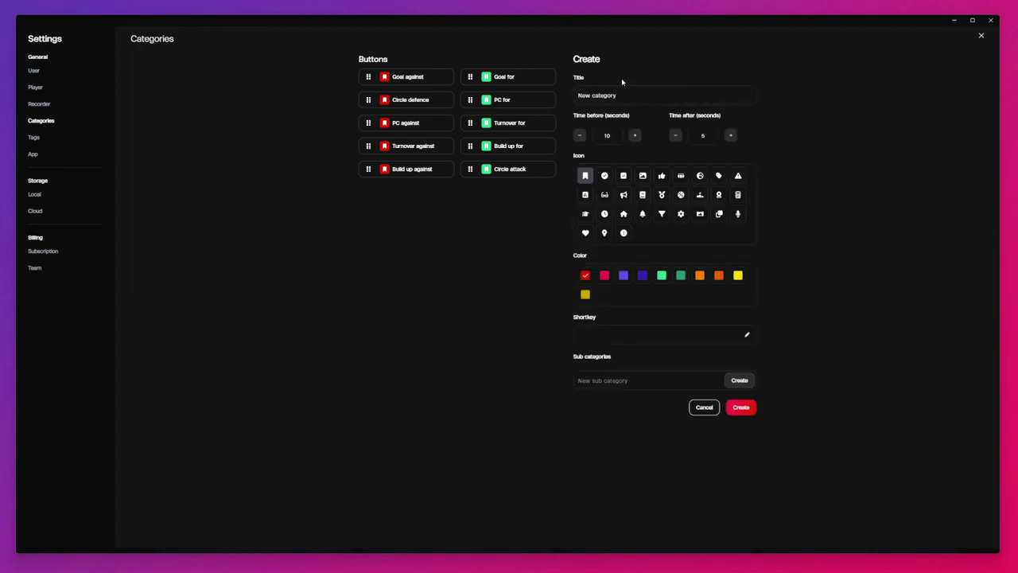
left_click(747, 411)
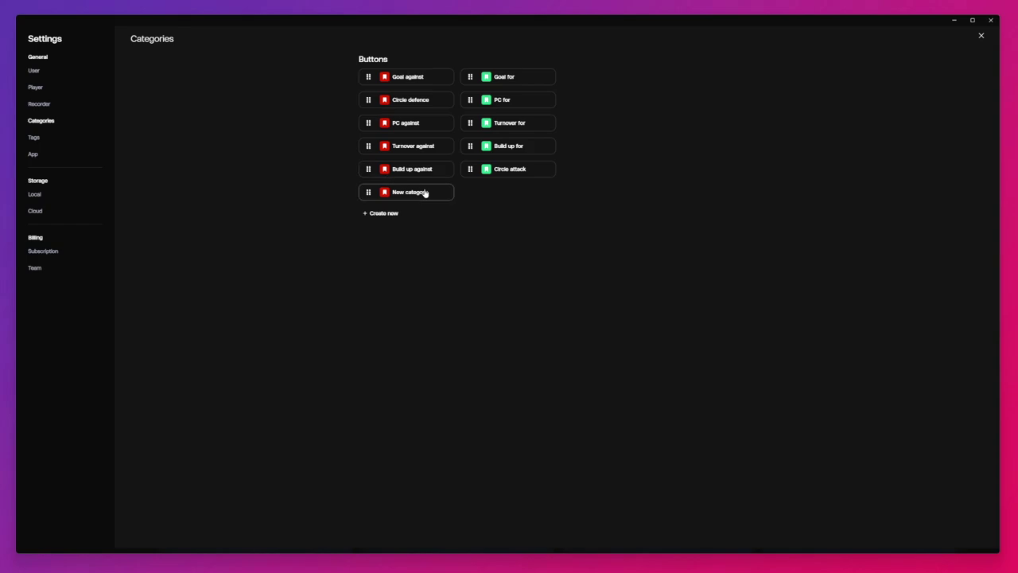
left_click_drag(422, 193, 437, 128)
key("Escape")
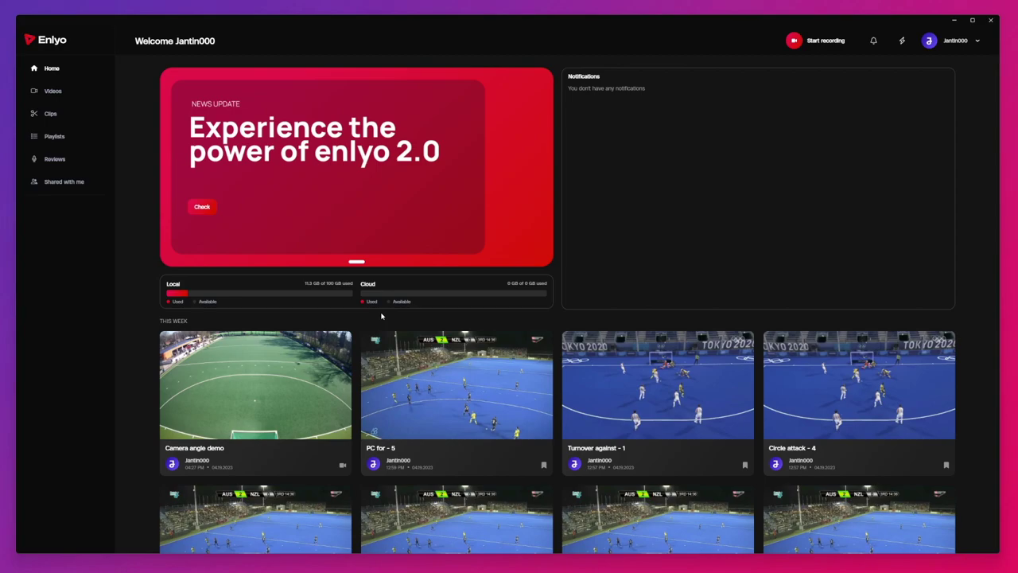
Step: Open the Tags page in Enlyo's settings via the account menu
left_click(963, 41)
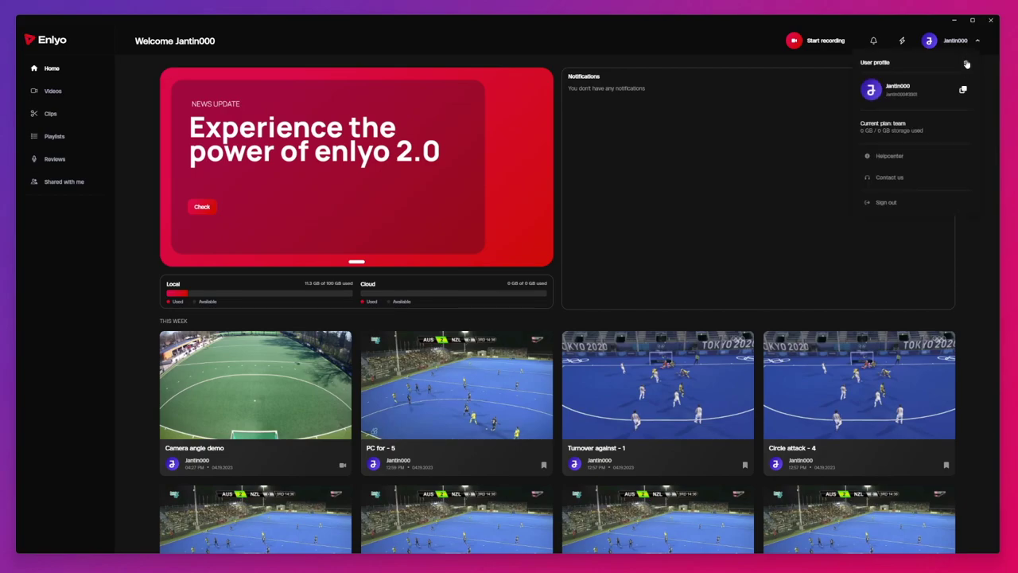
left_click(966, 63)
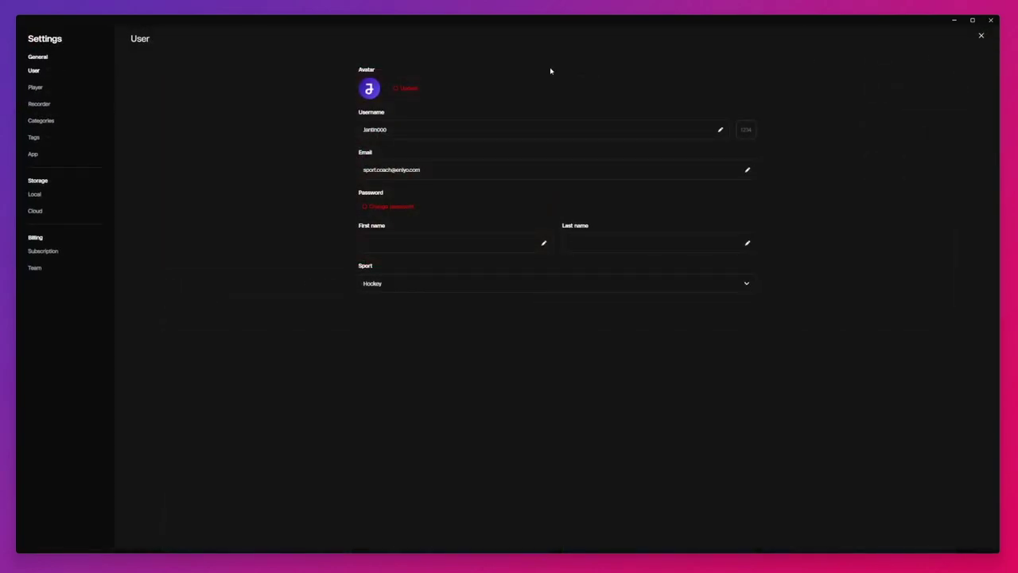
left_click(35, 139)
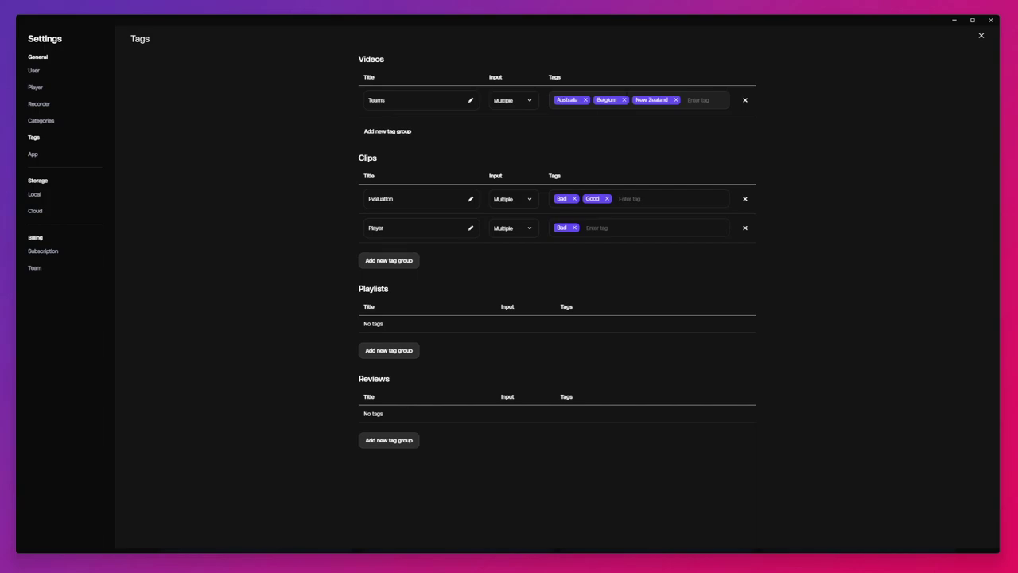
Step: Set the clips' Evaluation tag group input to Single
left_click(517, 204)
left_click(527, 237)
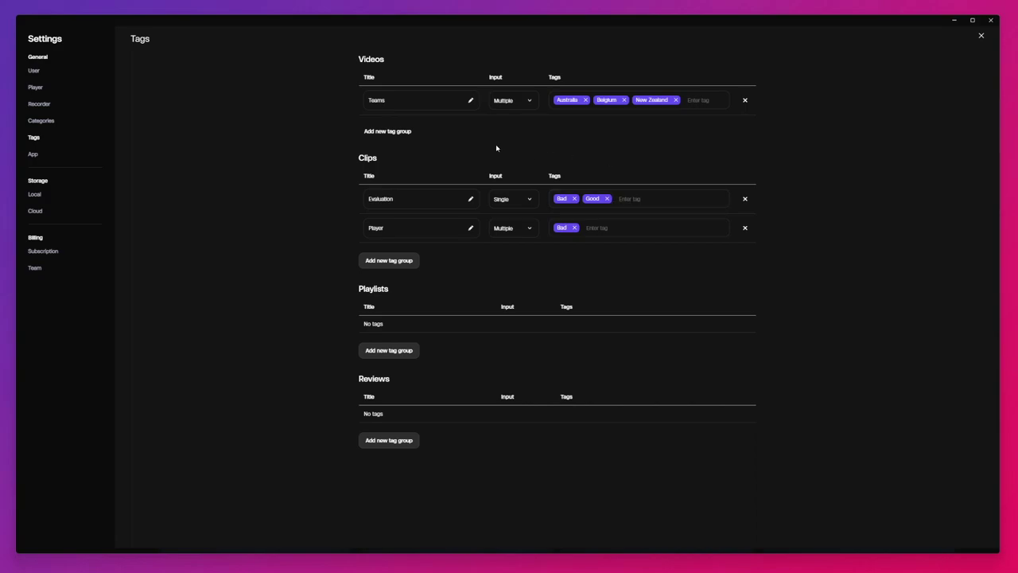
Step: Add a video tag group titled 'Type of game' with Single input
left_click(390, 132)
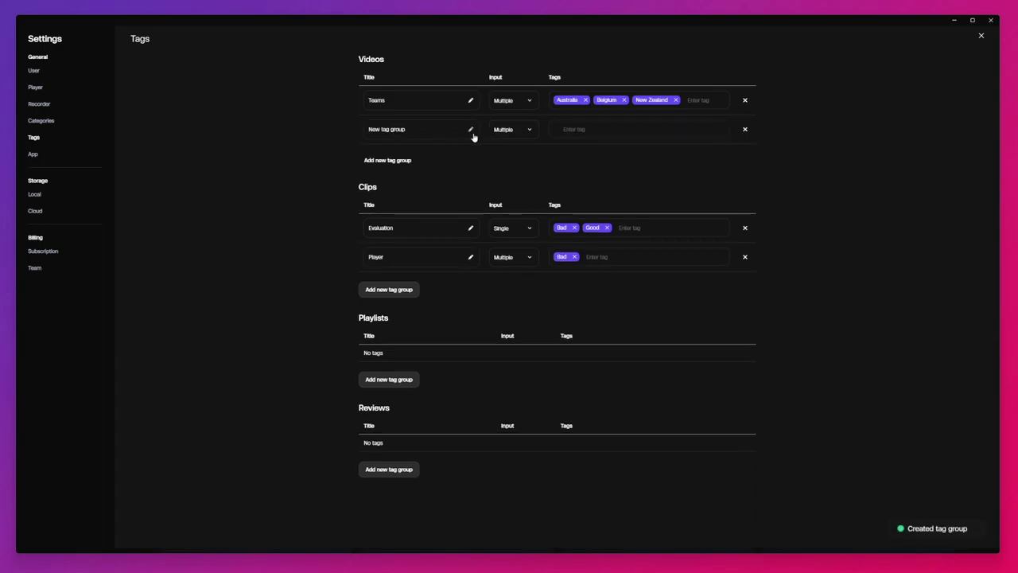
left_click(470, 130)
key("BackSpace")
key("BackSpace")
key("BackSpace")
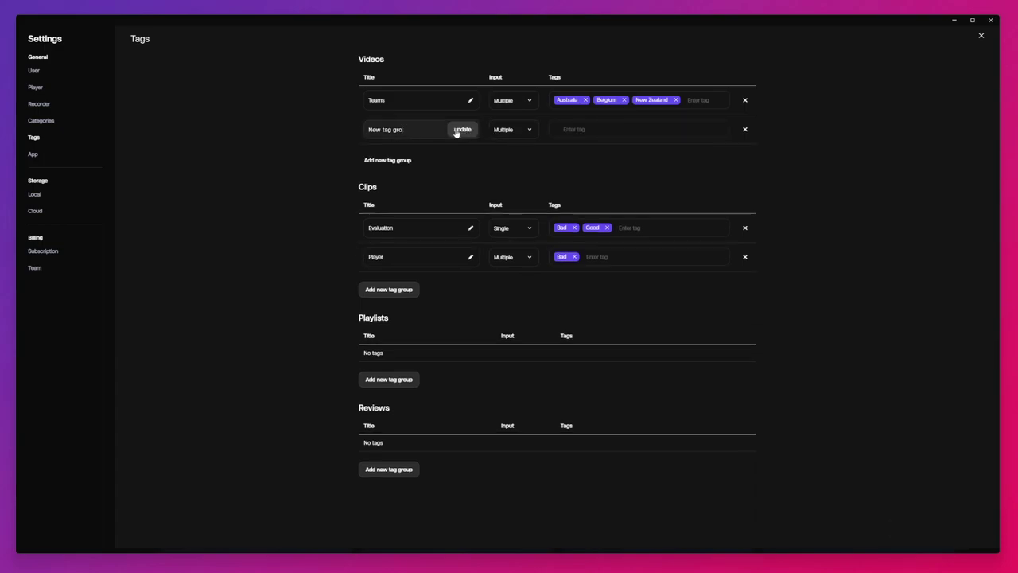
key("BackSpace")
key("BackSpace")
key("BackSpace")
key("BackSpace")
key("BackSpace")
key("BackSpace")
key("BackSpace")
key("BackSpace")
key("BackSpace")
key("BackSpace")
type("Type of gam")
type("e")
left_click(468, 131)
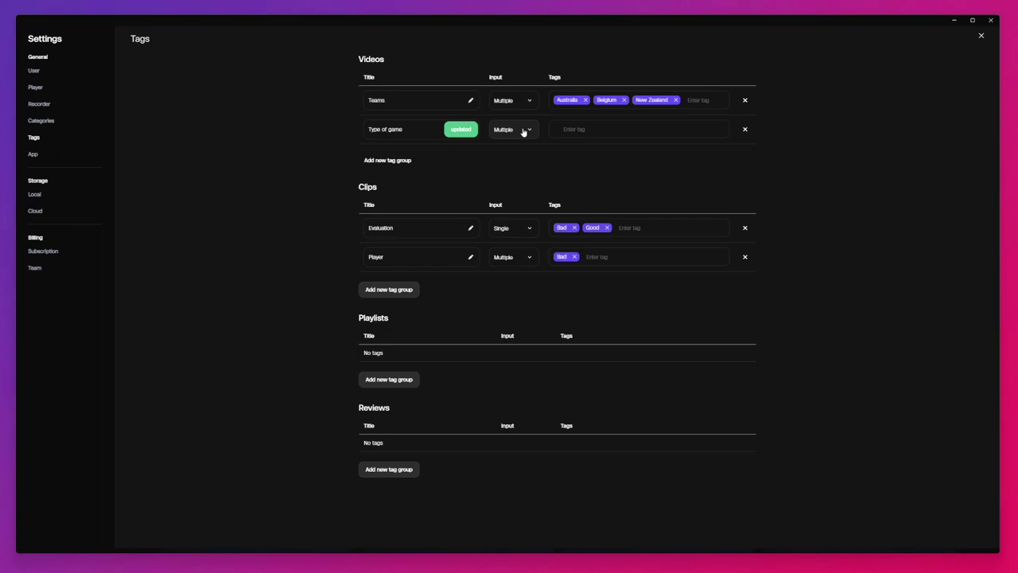
left_click(523, 134)
left_click(522, 166)
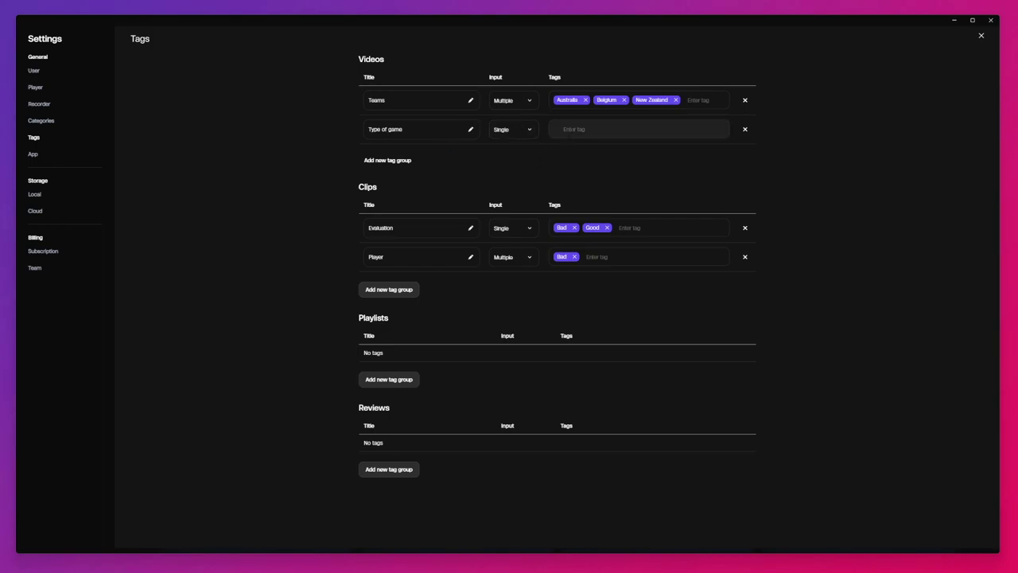
Step: Give Type of game the tags Official and Practice, then close settings
left_click(604, 128)
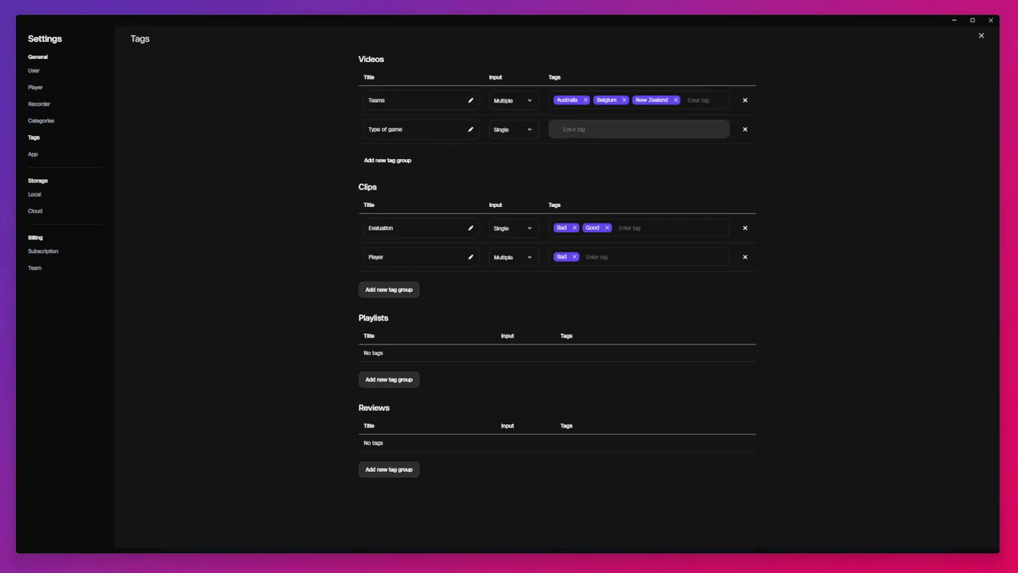
type("Official")
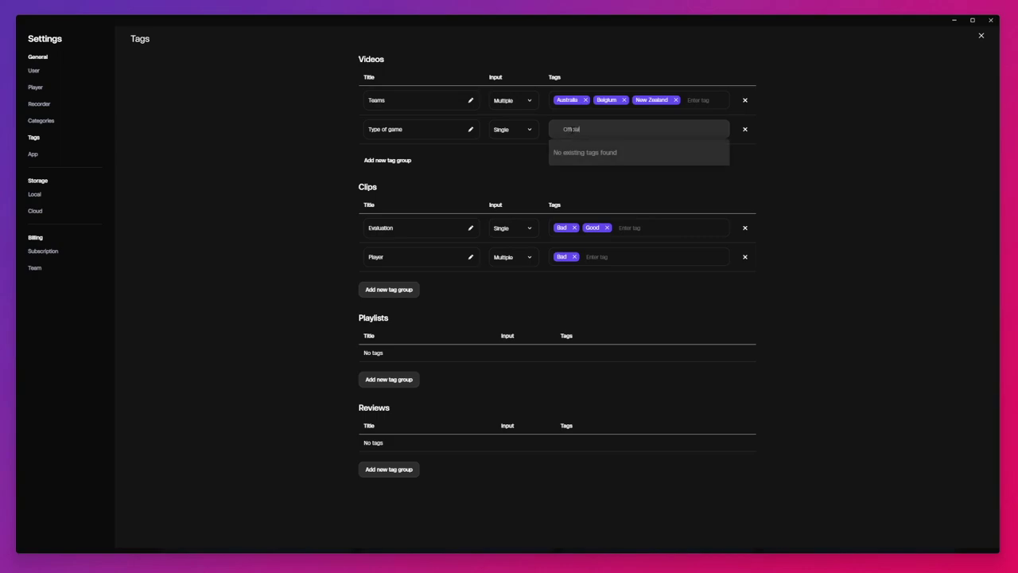
key("Return")
type("Practice")
key("Return")
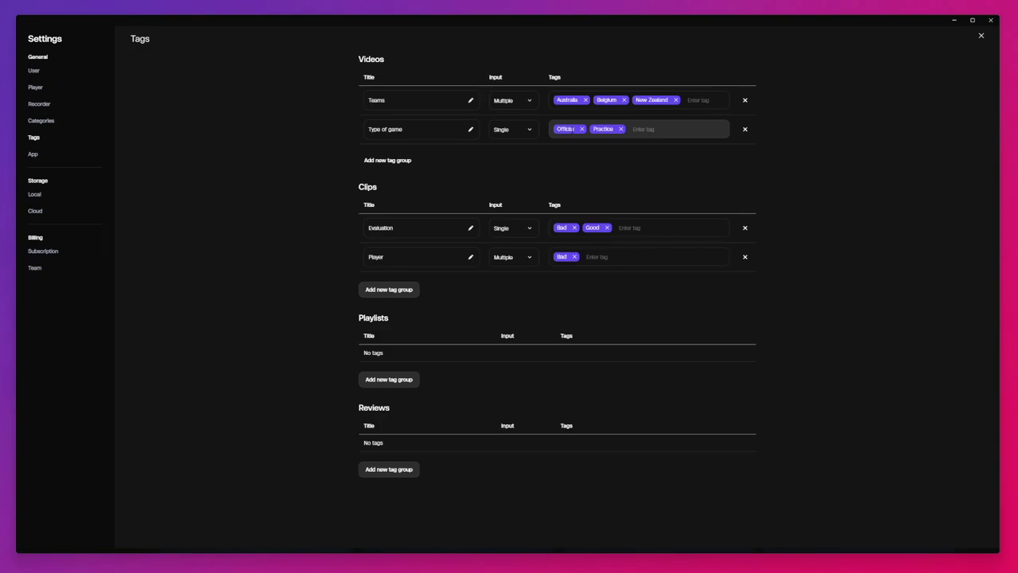
left_click(980, 35)
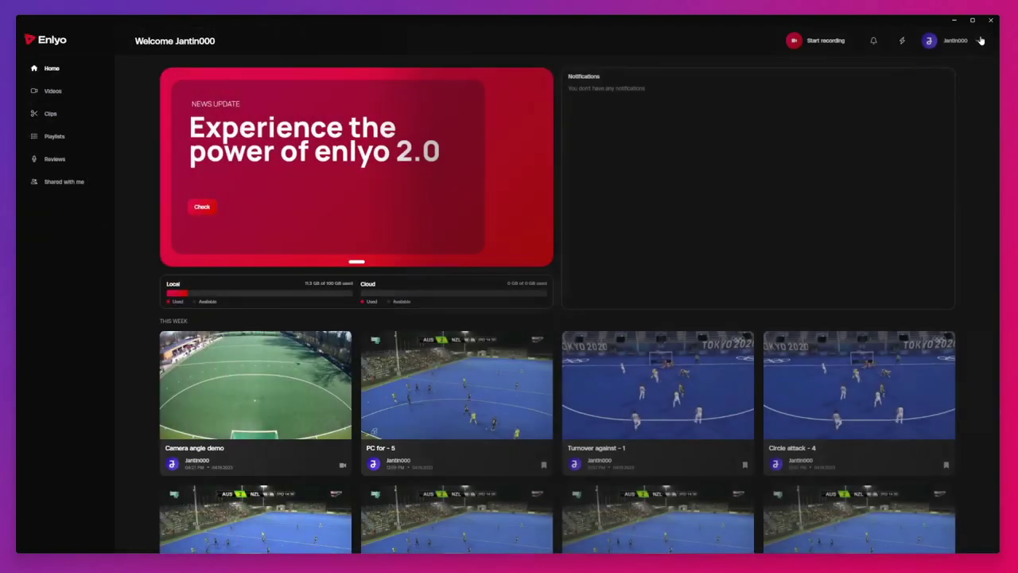